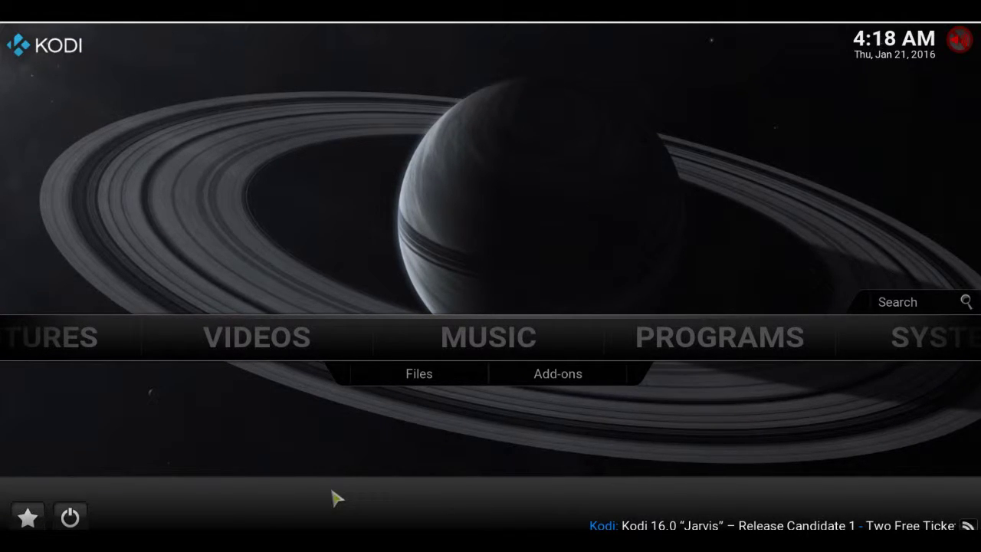
# Save repository.metalkettle-1.6.2.zip (897 KB) from the kodi.metalkettle.co 'Index of /' page in Internet Explorer.
pyautogui.moveTo(236, 543)
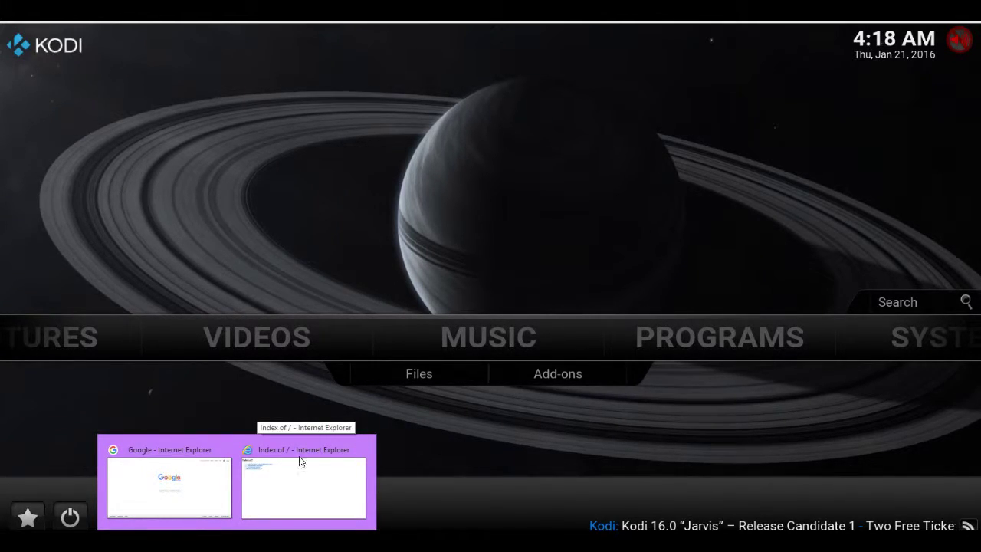
pyautogui.click(300, 479)
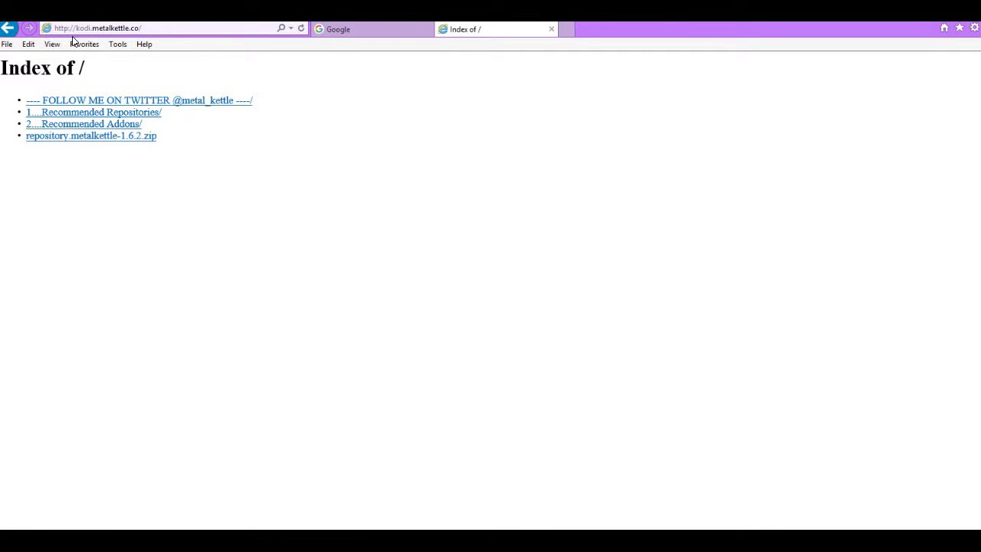
pyautogui.click(80, 138)
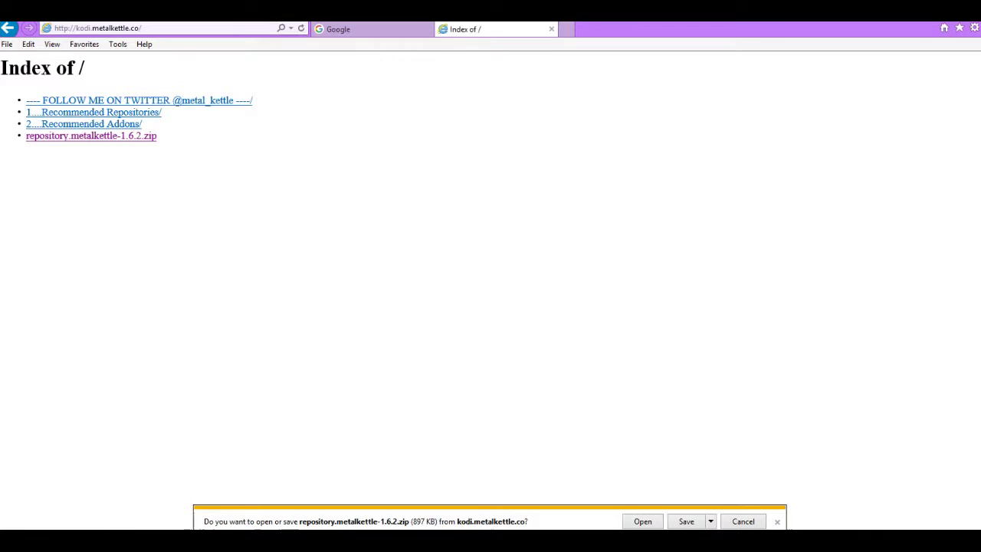
pyautogui.click(683, 525)
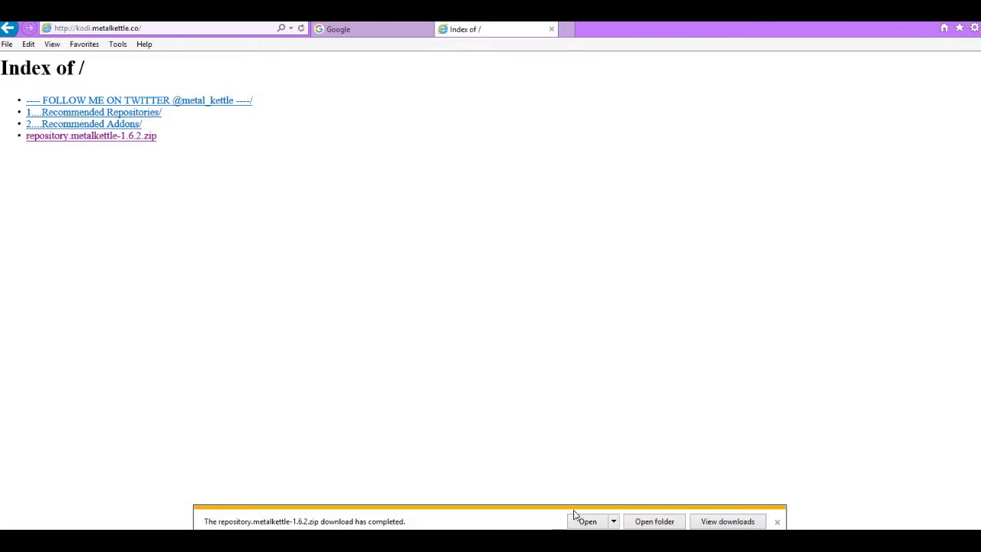
# Back in Kodi, go to System settings > Add-ons > Install from zip file.
pyautogui.click(329, 544)
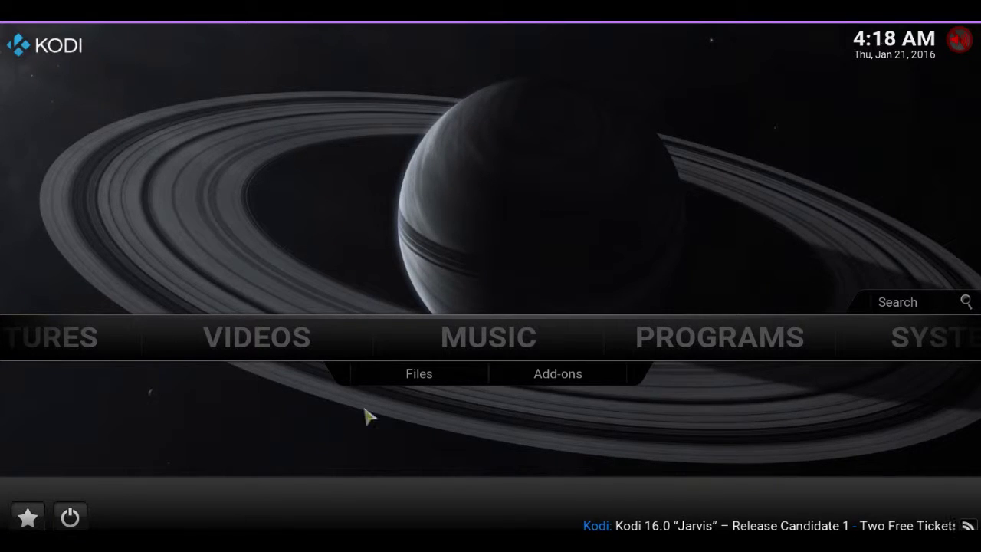
pyautogui.press('Right')
pyautogui.press('Left')
pyautogui.press('Left')
pyautogui.press('Left')
pyautogui.press('Right')
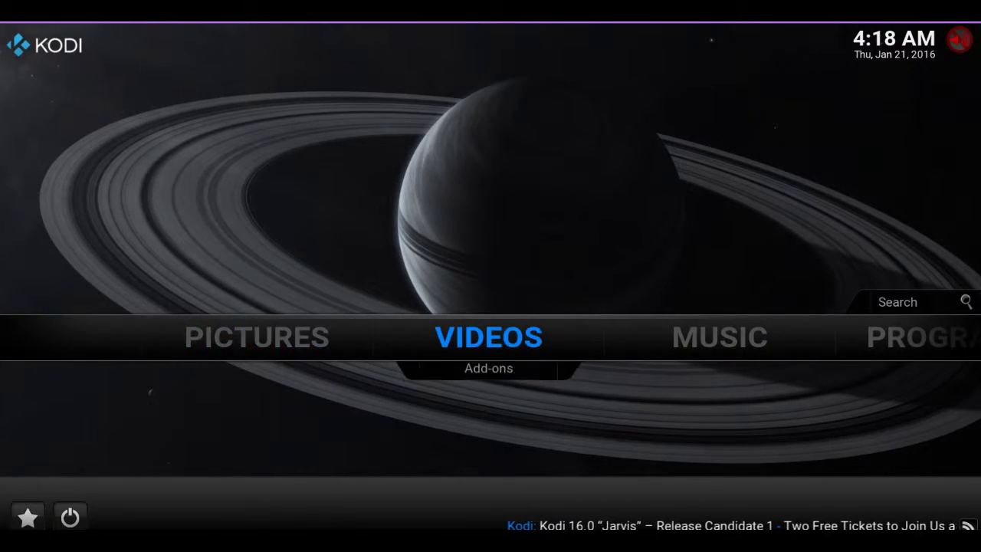
pyautogui.press('Right')
pyautogui.press('Right')
pyautogui.press('Right')
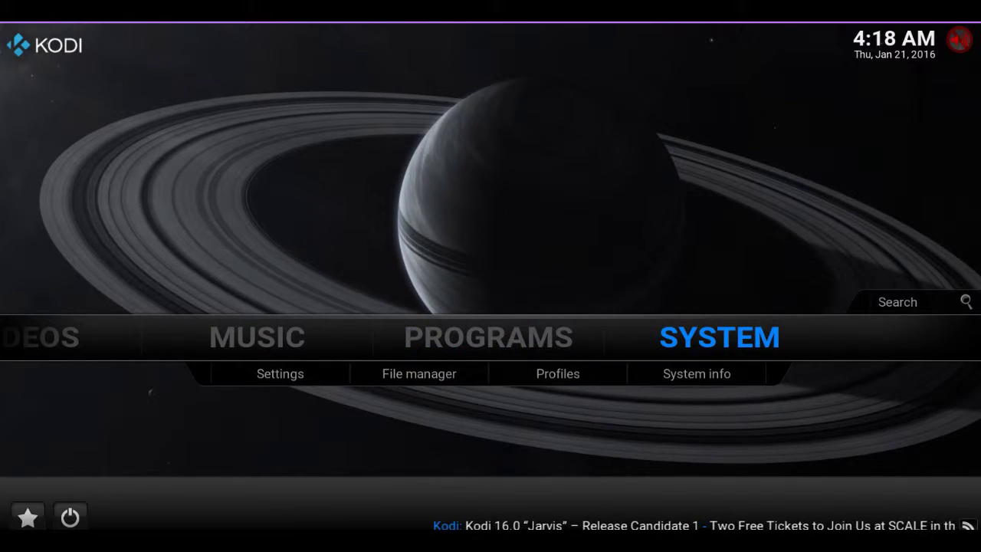
pyautogui.press('Return')
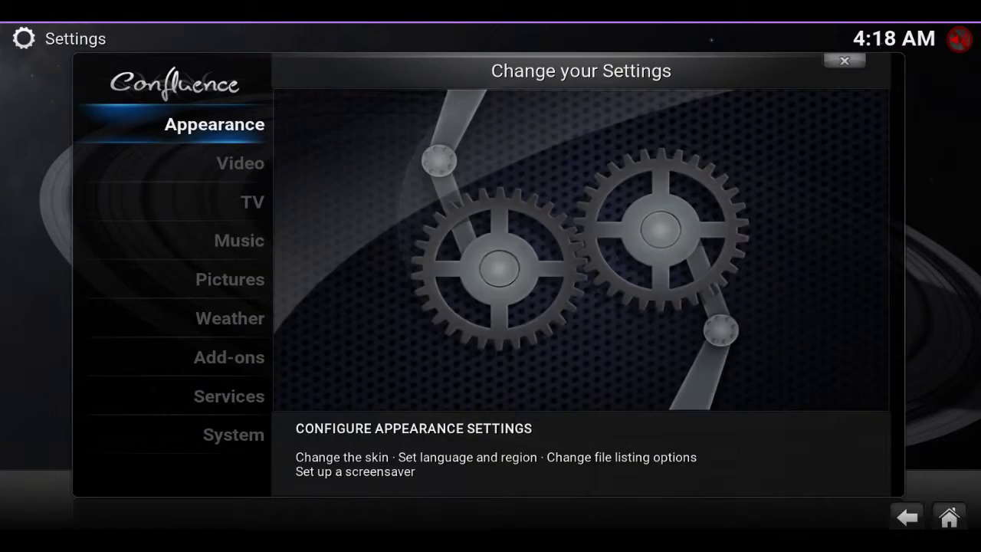
pyautogui.press('Down')
pyautogui.press('Down')
pyautogui.press('Down')
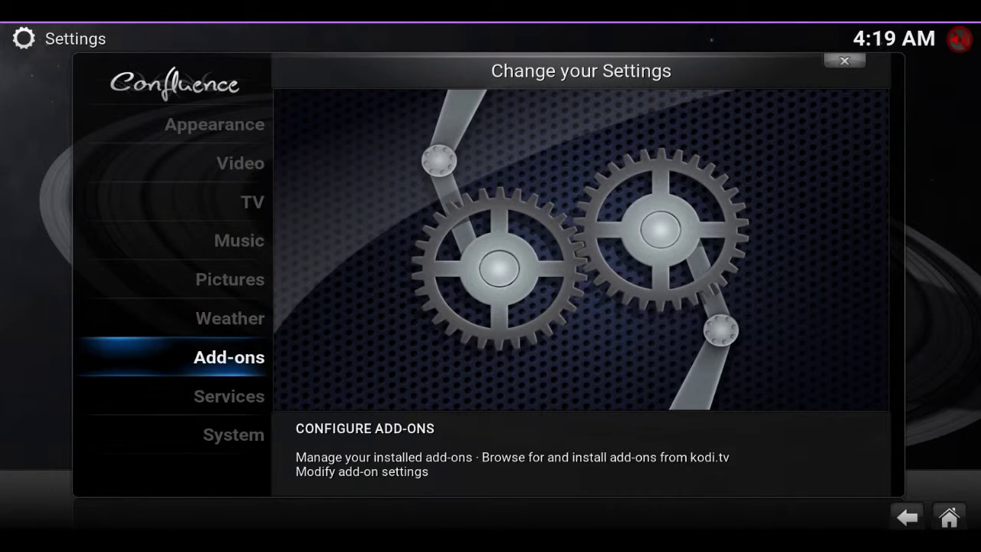
pyautogui.press('Return')
pyautogui.press('Down')
pyautogui.press('Down')
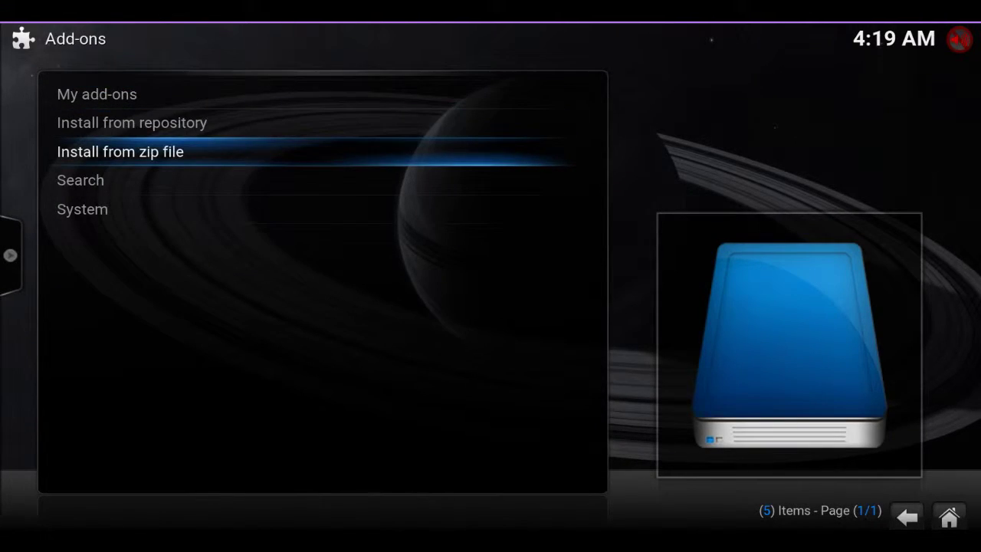
pyautogui.press('Return')
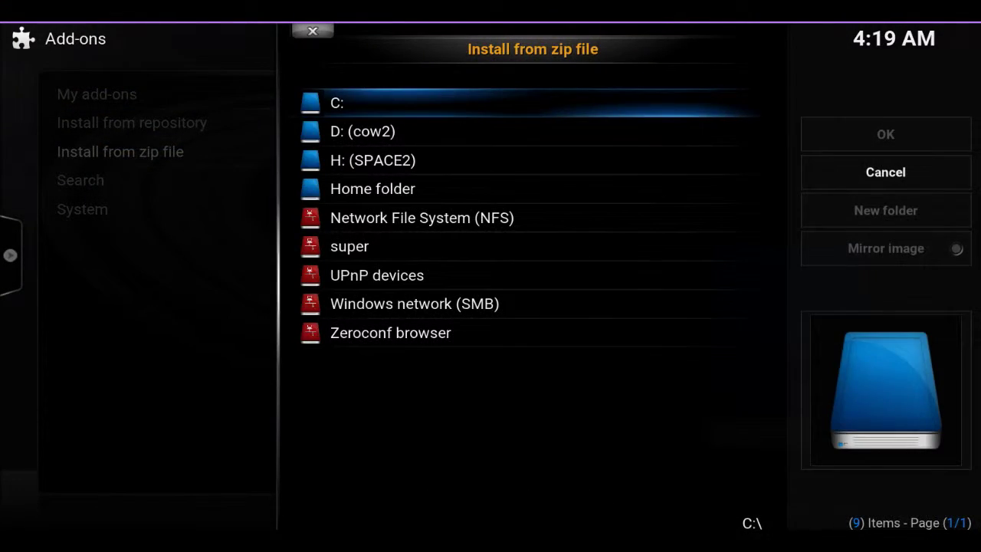
# Browse from drive C: through Users and the home folder to Desktop, where the repository zip sits.
pyautogui.press('Return')
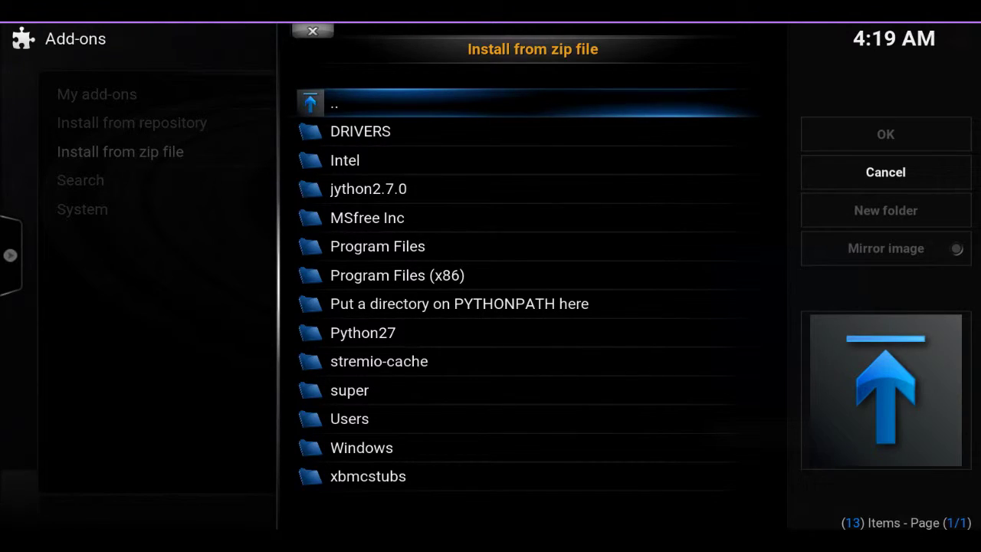
pyautogui.press('Down')
pyautogui.press('Down')
pyautogui.press('Down')
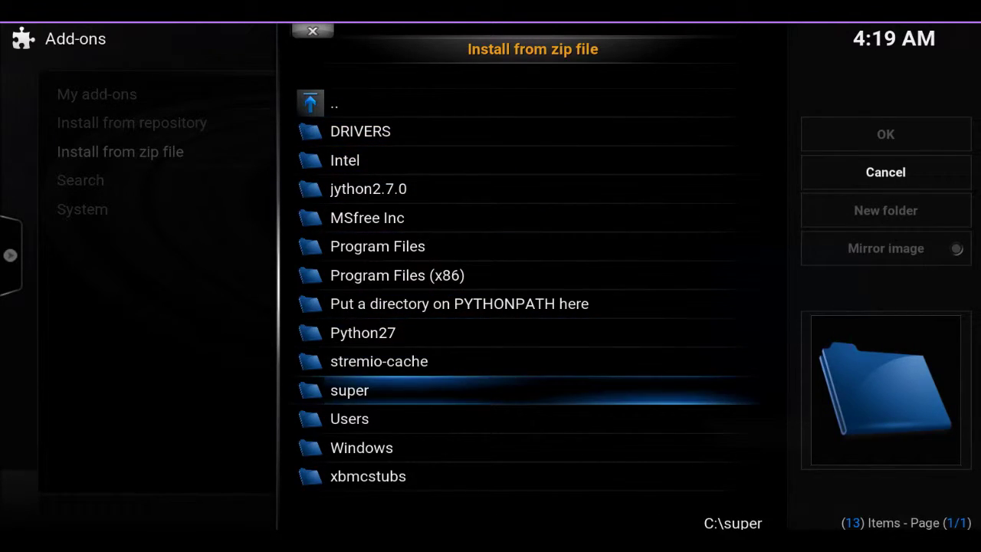
pyautogui.press('Down')
pyautogui.press('Return')
pyautogui.press('Down')
pyautogui.press('Down')
pyautogui.press('Down')
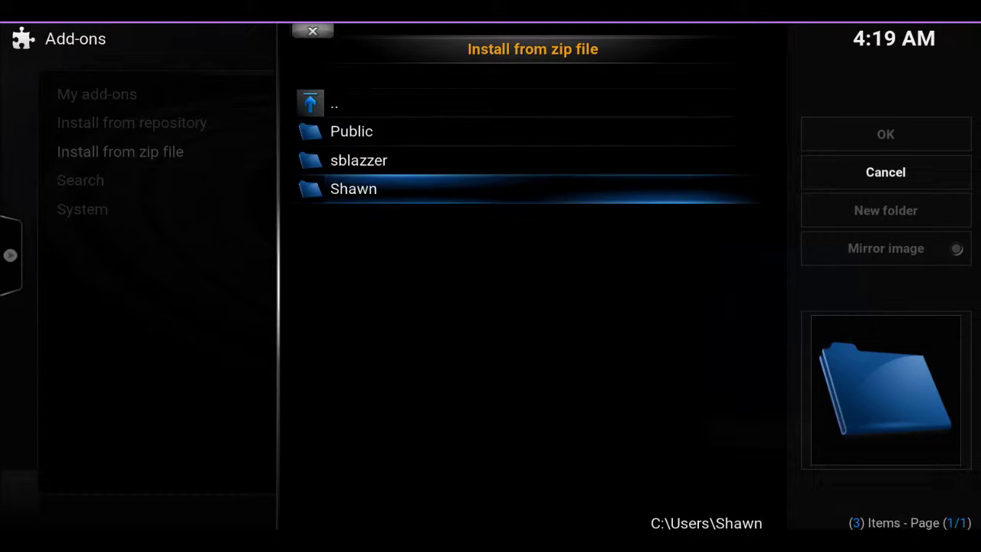
pyautogui.press('Return')
pyautogui.press('Down')
pyautogui.press('Up')
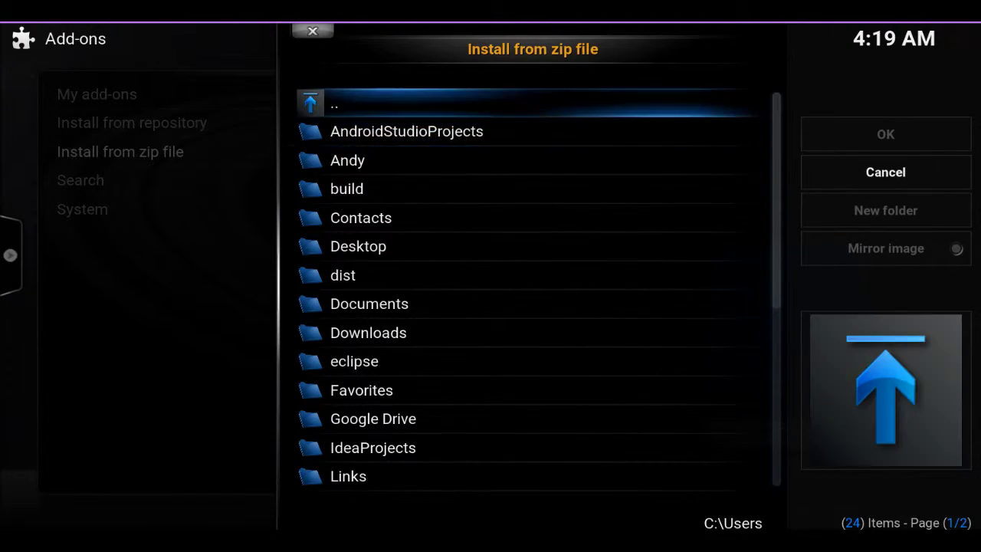
pyautogui.press('Up')
pyautogui.press('Up')
pyautogui.press('Down')
pyautogui.press('Down')
pyautogui.press('Down')
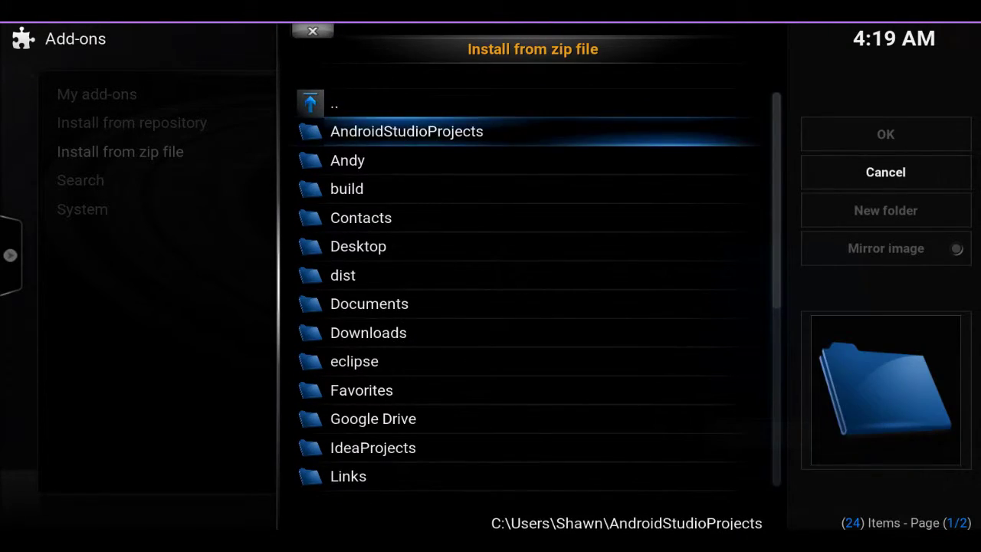
pyautogui.press('Down')
pyautogui.press('Down')
pyautogui.press('Down')
pyautogui.press('Up')
pyautogui.press('Up')
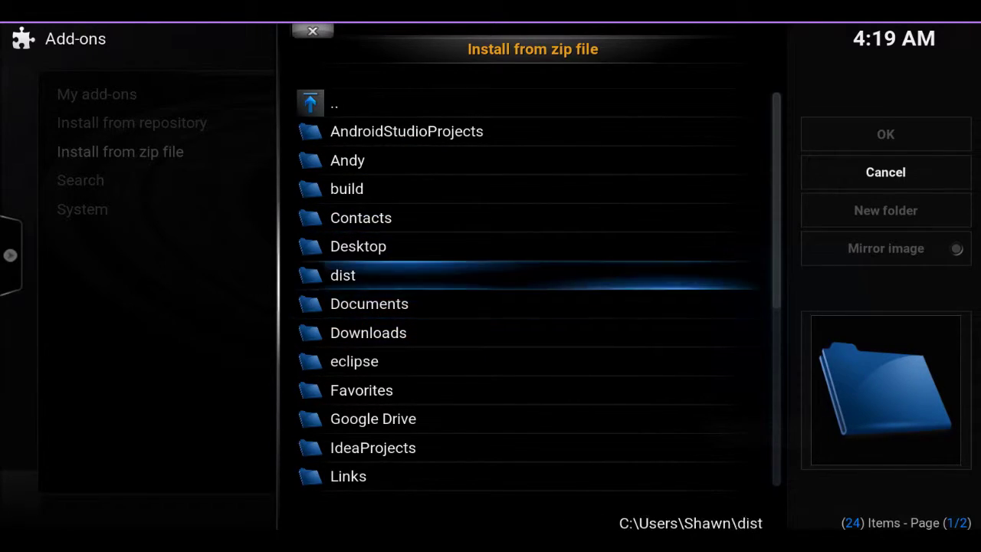
pyautogui.press('Up')
pyautogui.press('Return')
pyautogui.press('Down')
pyautogui.press('Down')
pyautogui.press('Down')
pyautogui.press('Return')
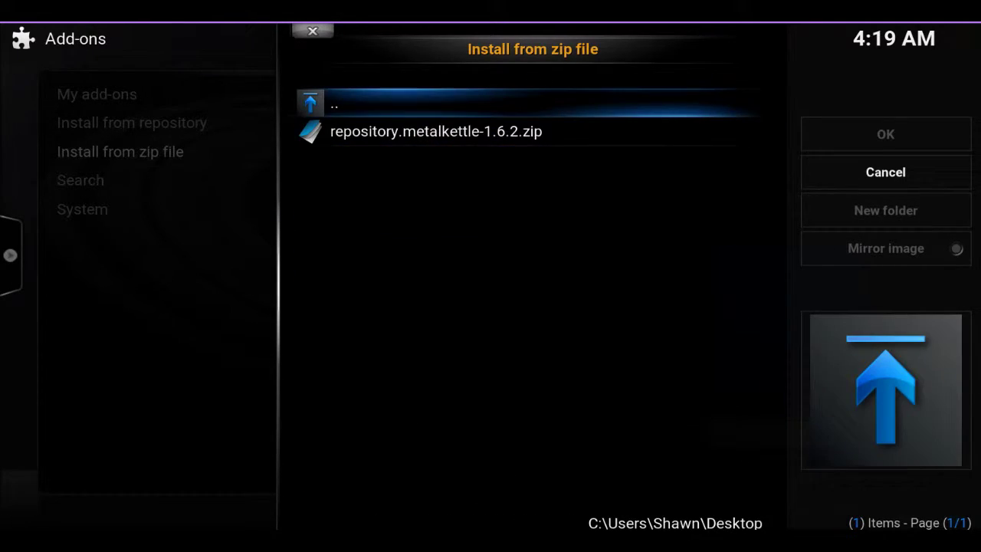
pyautogui.press('Down')
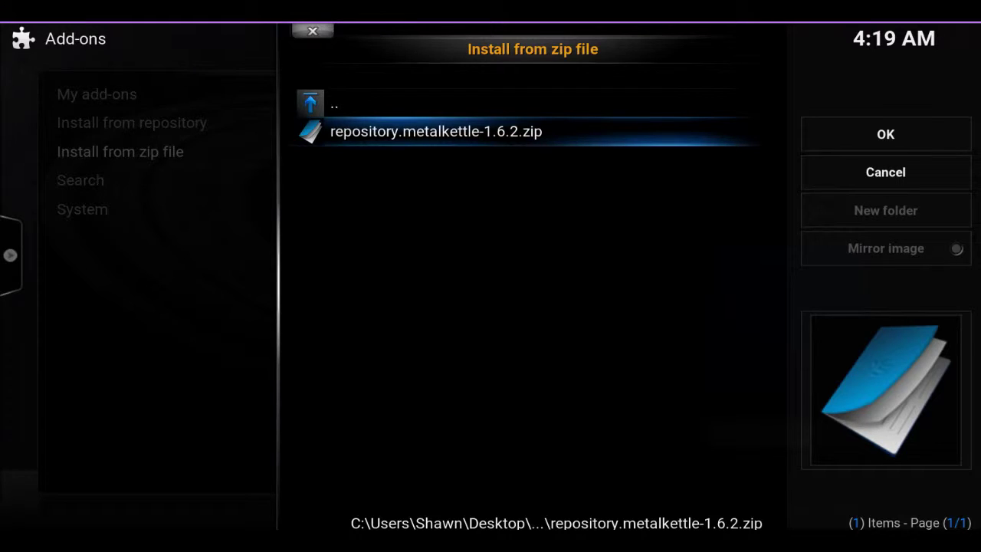
# Install repository.metalkettle-1.6.2.zip, then return to the Settings screen once it is enabled.
pyautogui.press('Return')
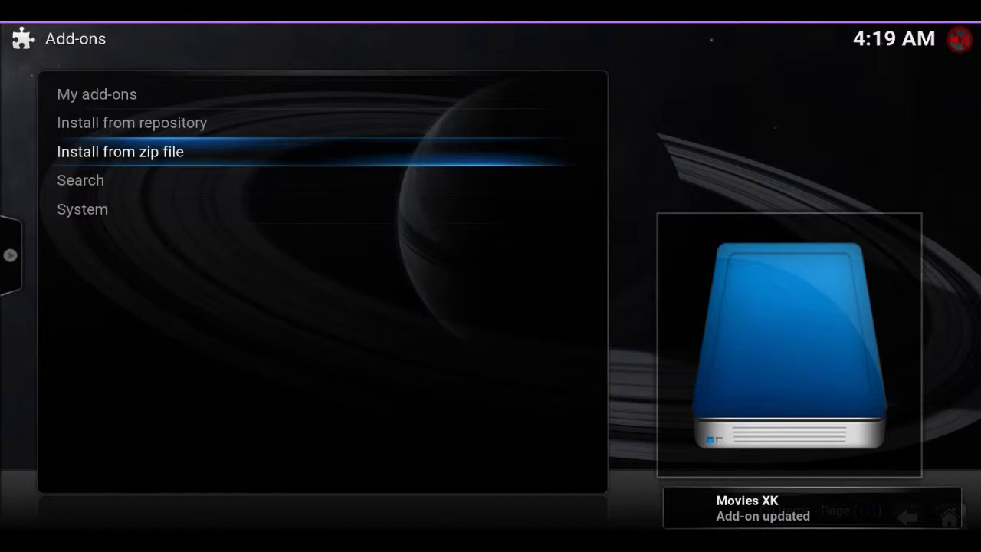
pyautogui.press('Escape')
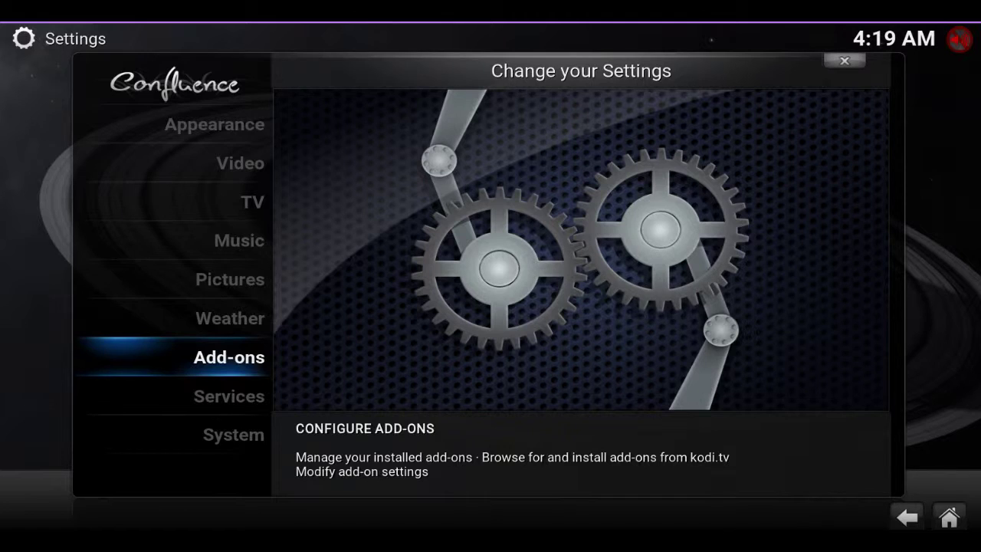
# Open Add-ons > Install from repository > MetalKettles Addon Repository > Video add-ons.
pyautogui.press('Return')
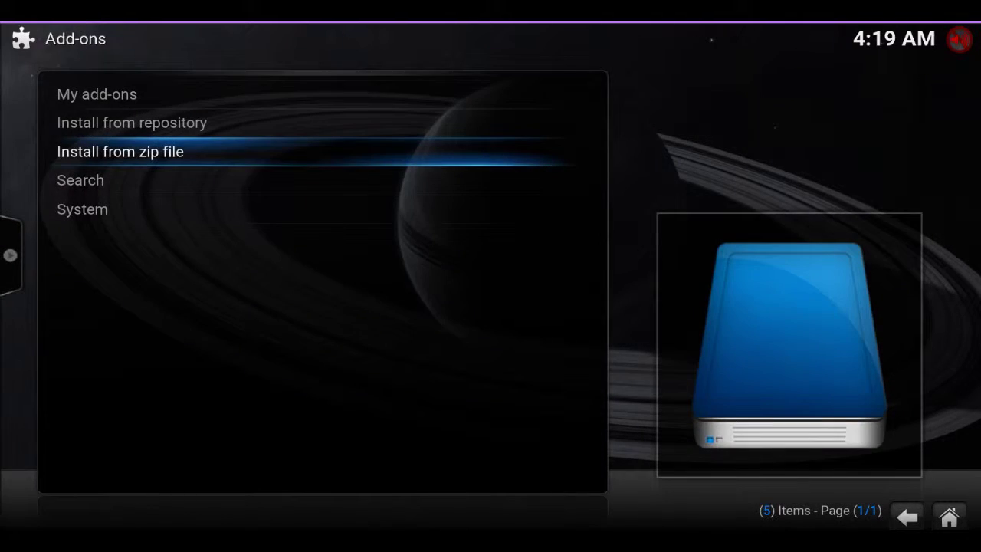
pyautogui.press('Up')
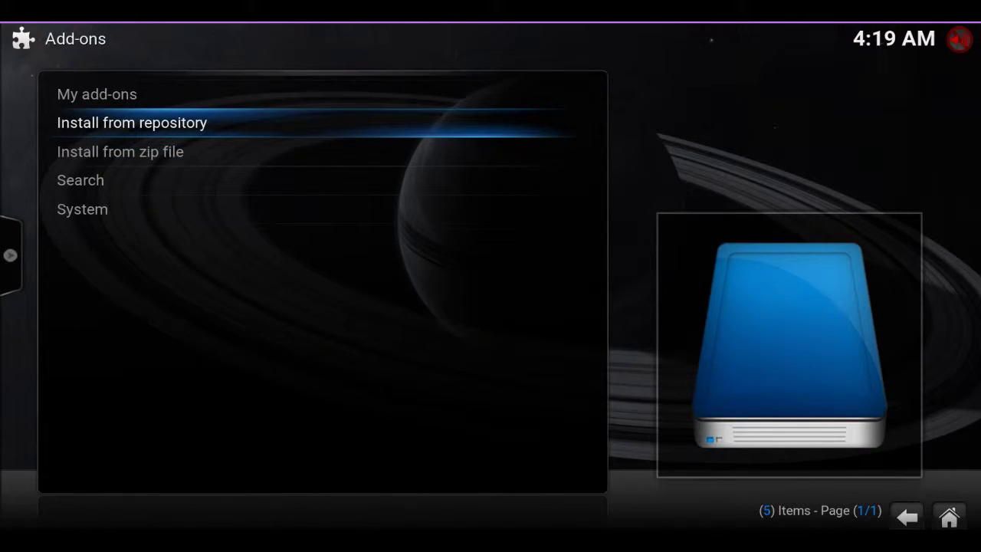
pyautogui.press('Return')
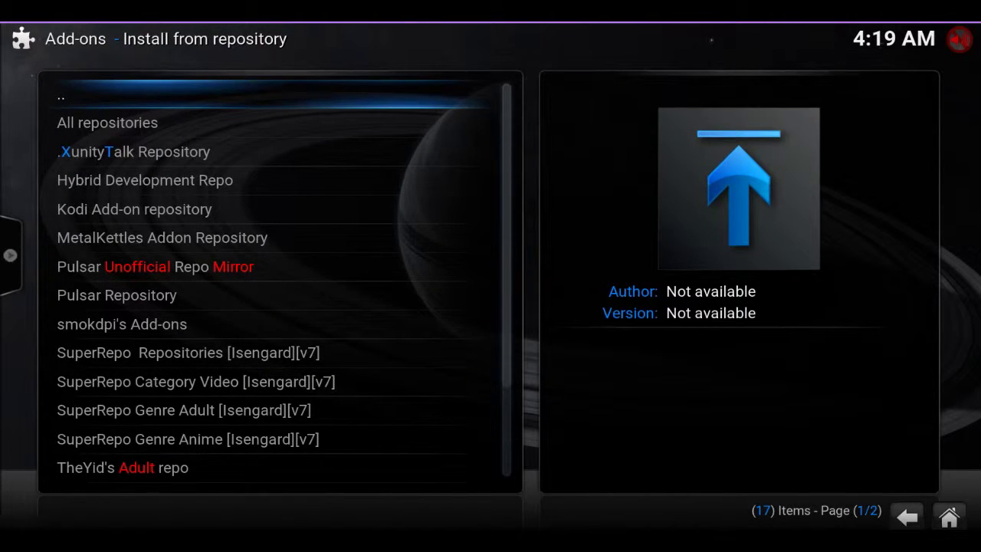
pyautogui.press('Up')
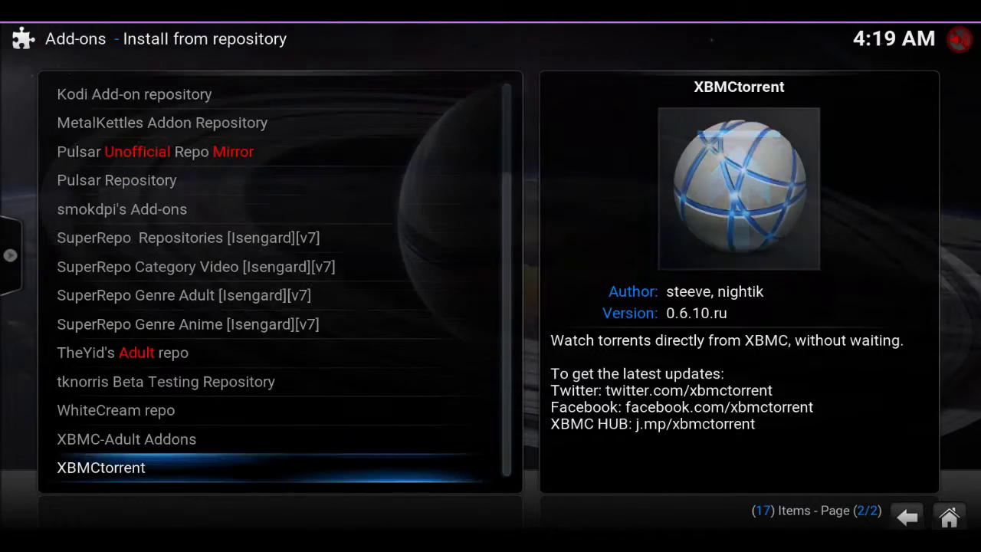
pyautogui.press('Up')
pyautogui.press('Up')
pyautogui.press('Up')
pyautogui.press('Up')
pyautogui.press('Up')
pyautogui.press('Up')
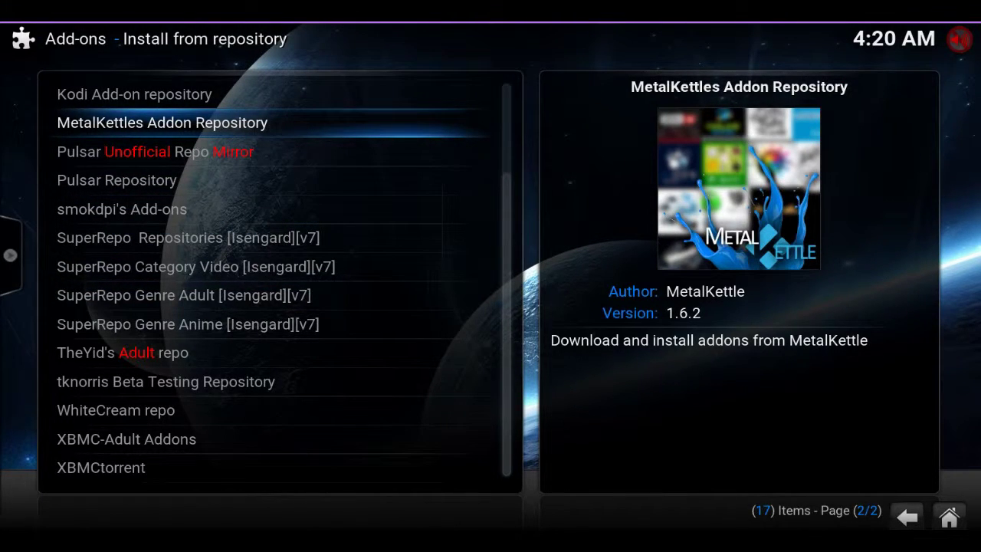
pyautogui.press('Return')
pyautogui.press('Down')
pyautogui.press('Down')
pyautogui.press('Down')
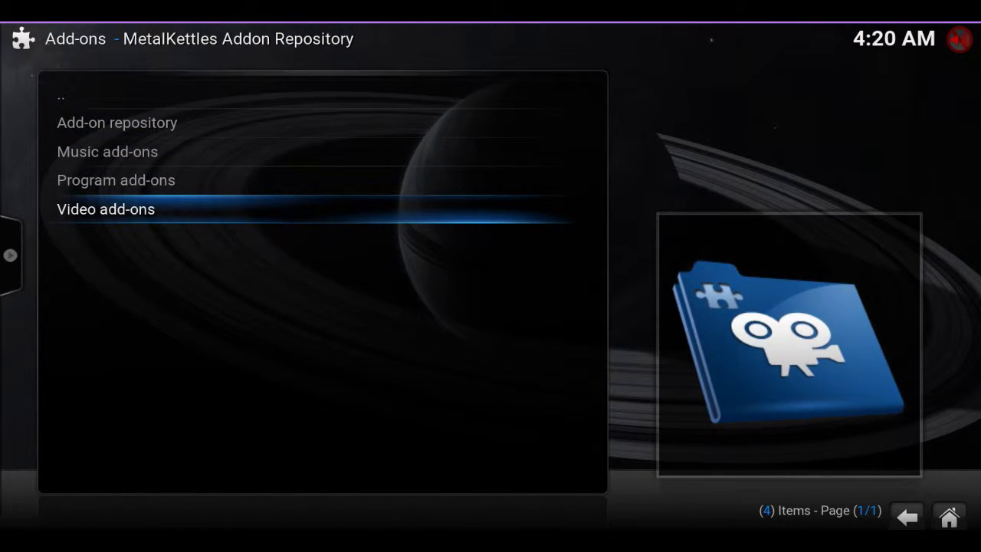
pyautogui.press('Return')
# Switch the video add-on list to the Info 2 thumbnail view and page to the end.
pyautogui.press('Left')
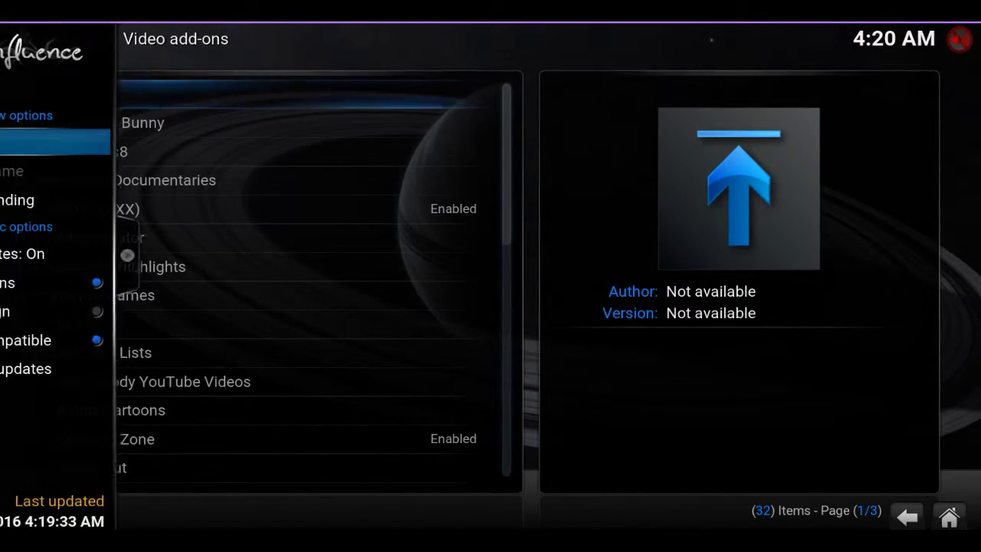
pyautogui.press('Return')
pyautogui.press('Right')
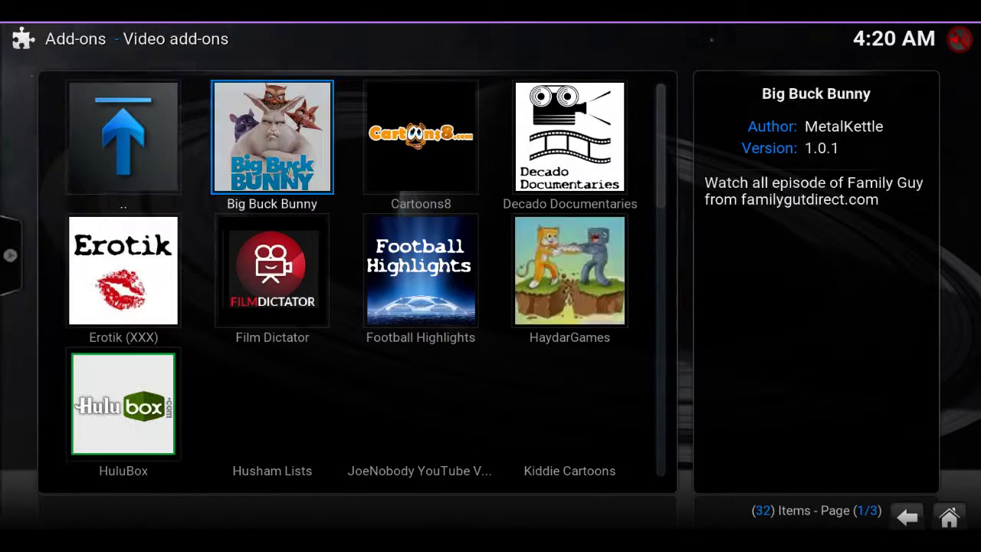
pyautogui.press('Down')
pyautogui.press('Down')
pyautogui.press('Up')
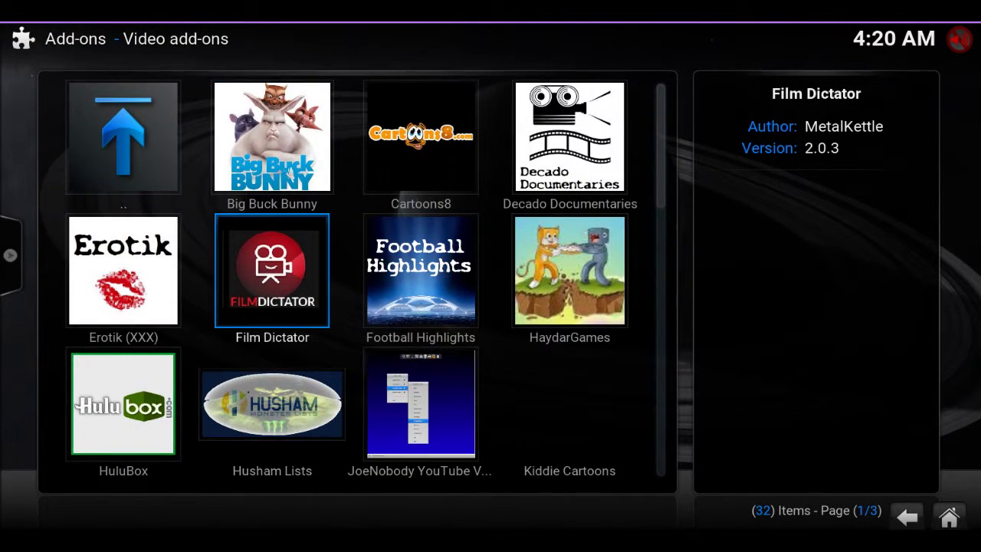
pyautogui.press('Right')
pyautogui.press('Right')
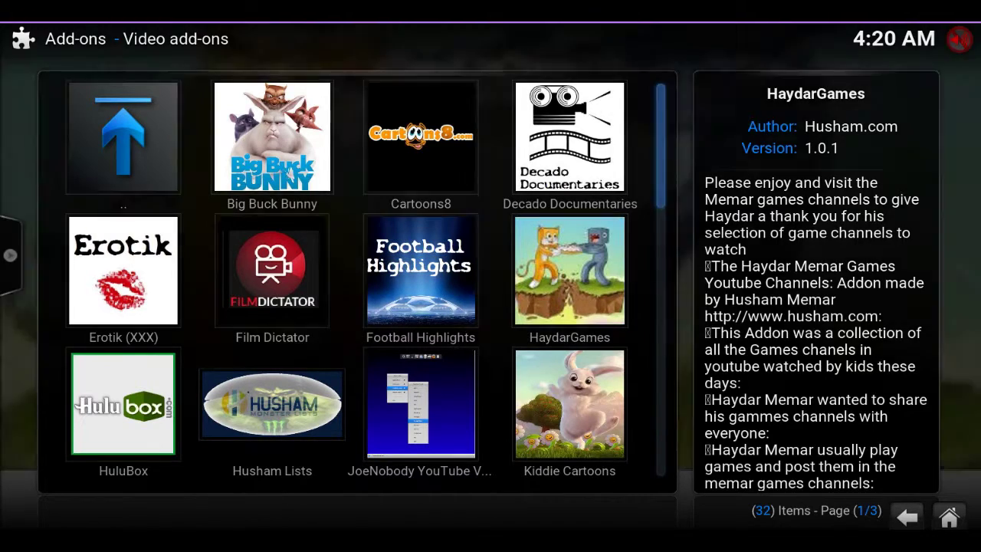
pyautogui.press('pagedown')
pyautogui.press('pagedown')
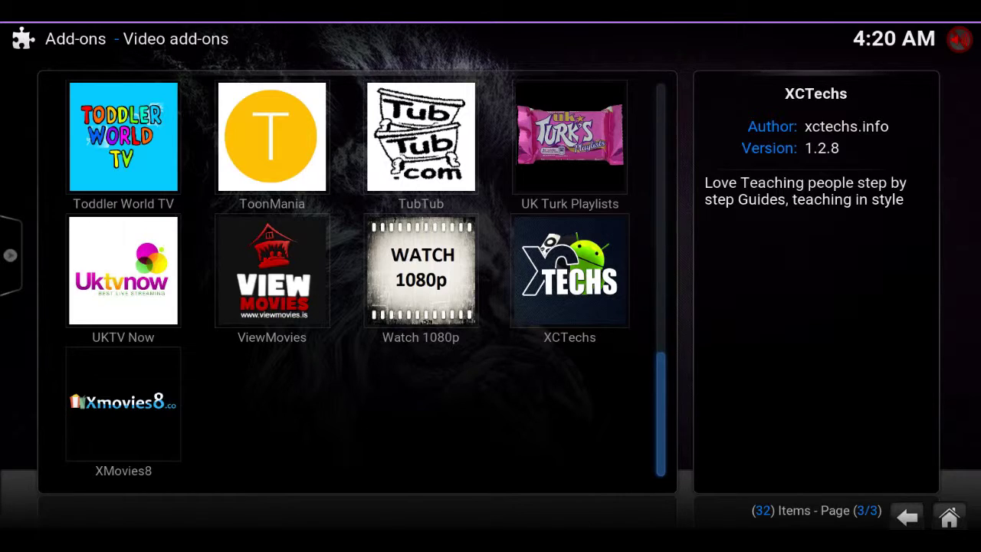
# Install the Watch 1080p add-on (version 1.0.1 by MetalKettle) from the video add-on grid.
pyautogui.press('s')
pyautogui.press('x')
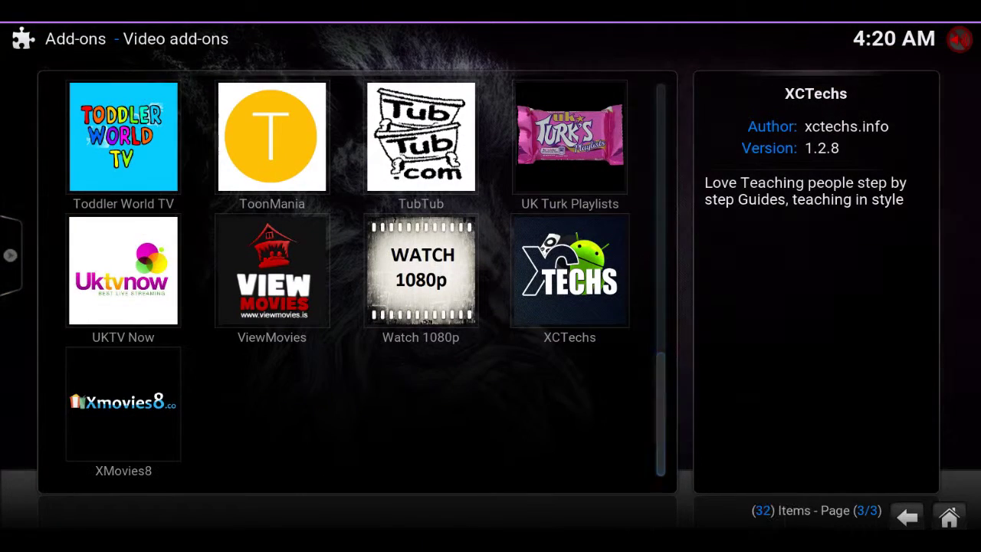
pyautogui.press('Right')
pyautogui.press('Left')
pyautogui.press('Return')
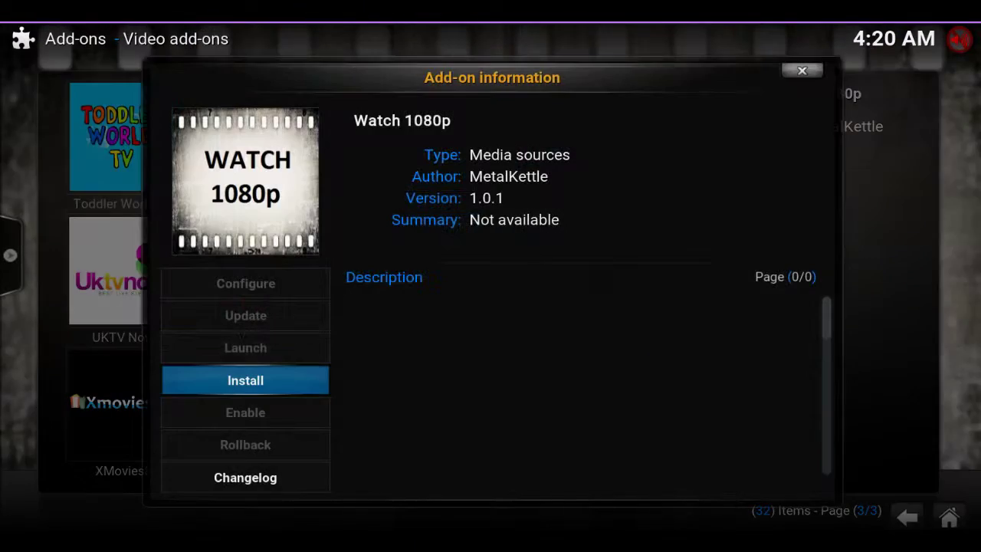
pyautogui.press('Return')
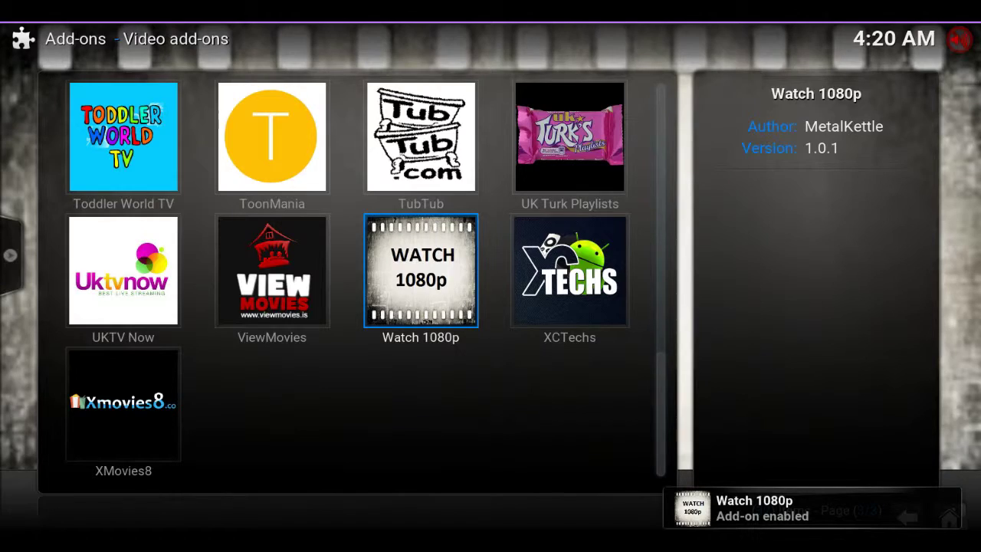
pyautogui.press('Up')
pyautogui.press('Up')
pyautogui.press('Up')
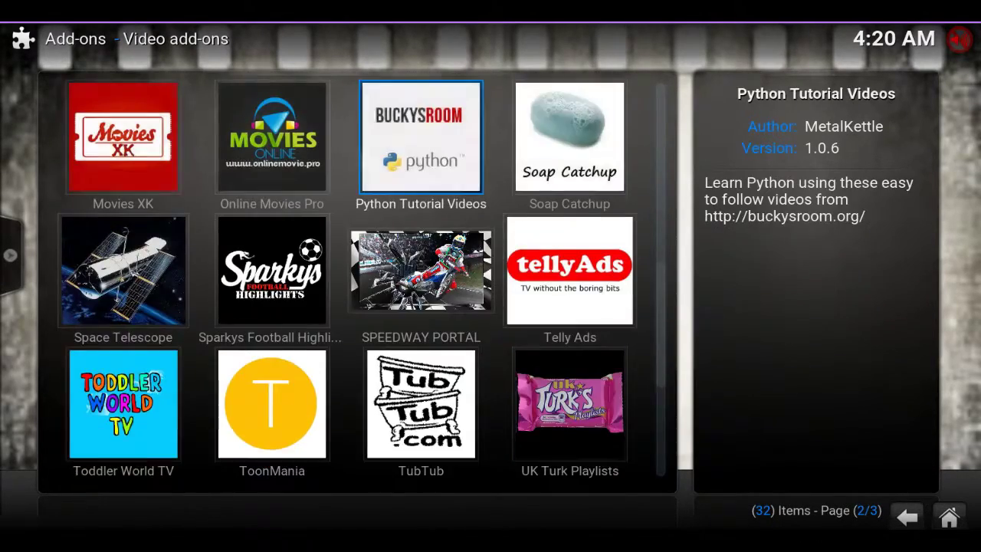
pyautogui.press('Up')
pyautogui.press('Up')
pyautogui.press('Up')
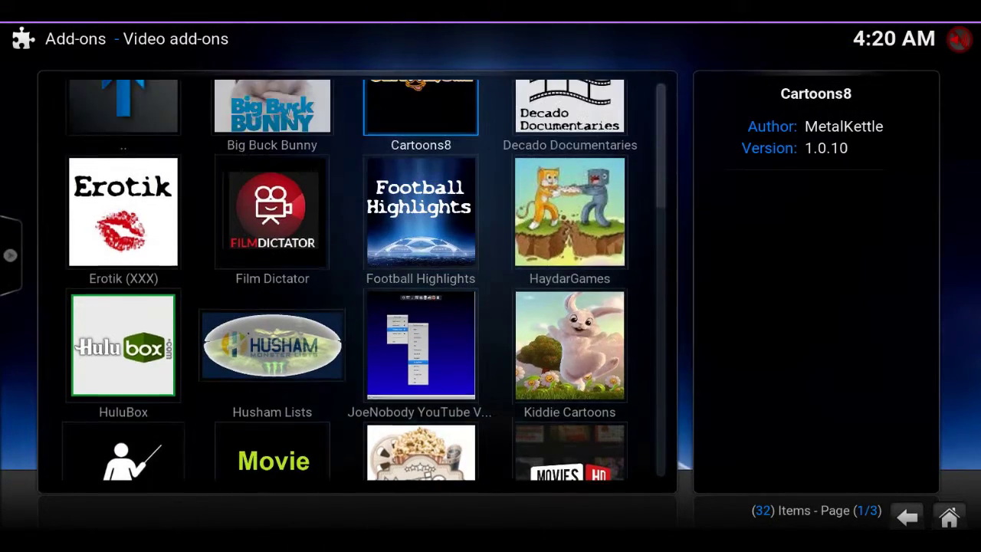